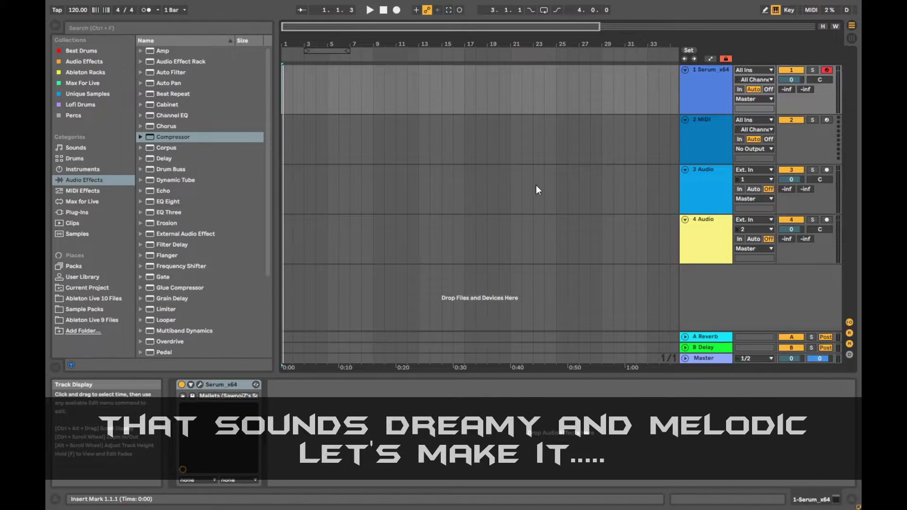
Open the Serum plug-in on track 1 and initialize its preset.
left_click(197, 387)
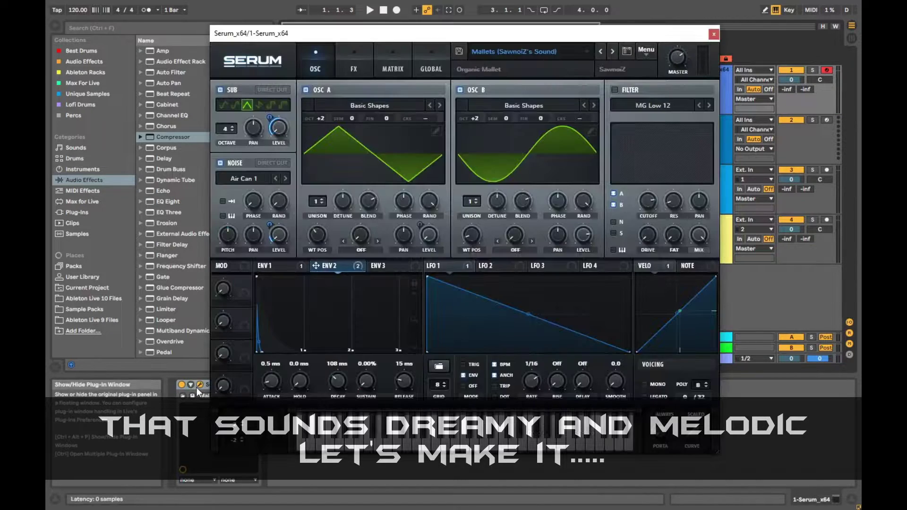
left_click_drag(473, 41, 453, 34)
left_click(625, 47)
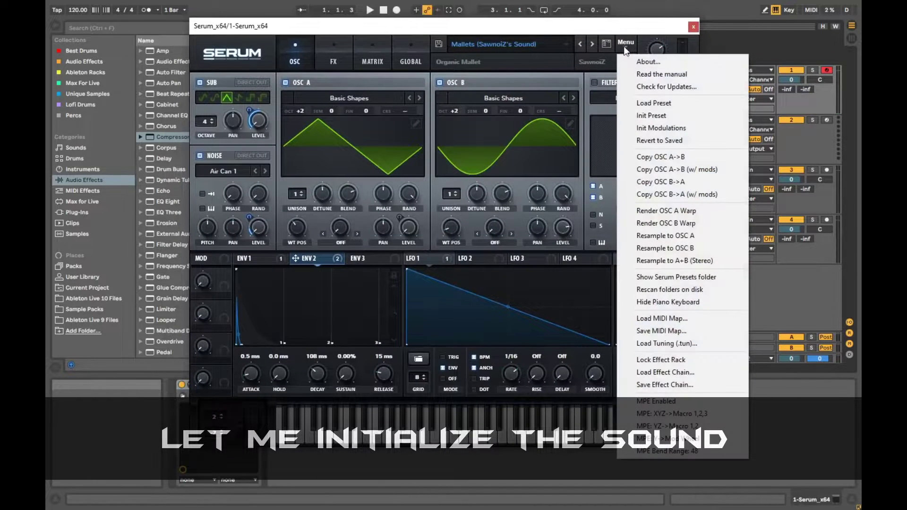
left_click(649, 115)
left_click_drag(481, 28, 498, 39)
Load the analog Basic Shapes wavetable into OSC A and set its wavetable position to 3 for a triangle wave.
left_click(366, 109)
mouse_move(362, 122)
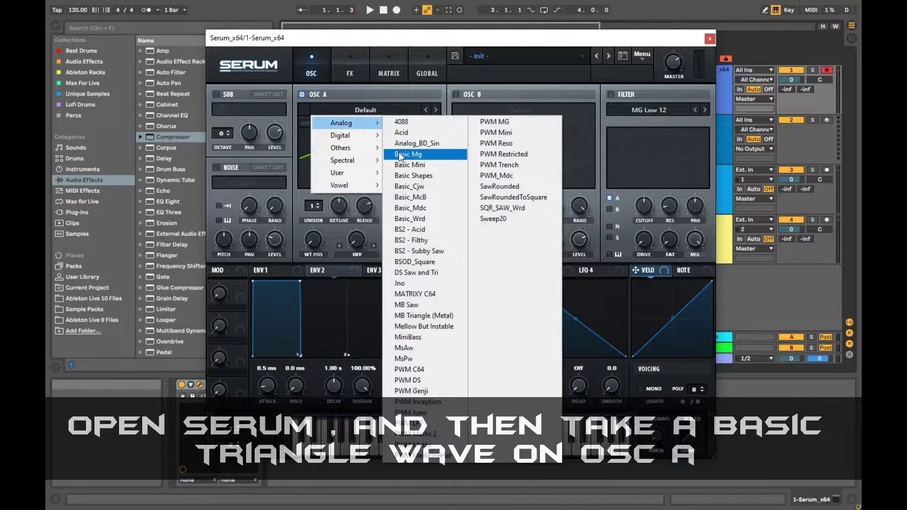
left_click(406, 175)
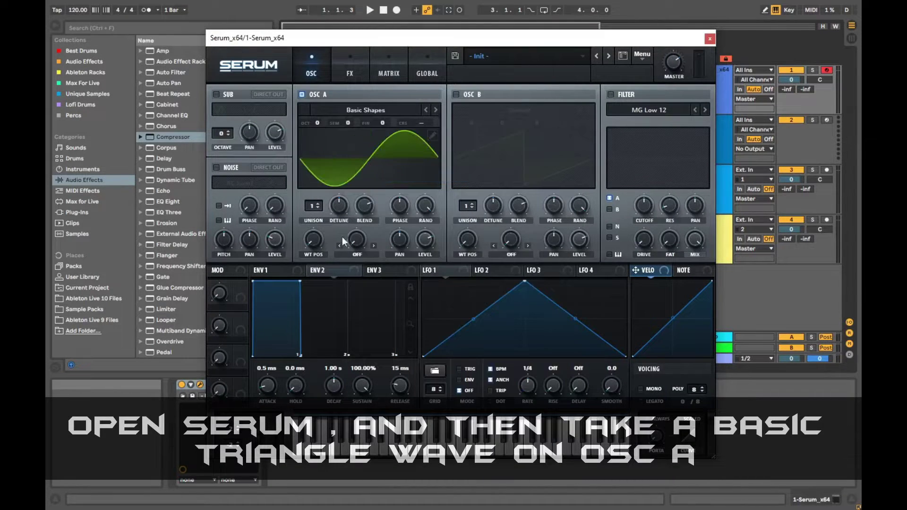
mouse_move(320, 239)
left_click_drag(320, 239, 330, 204)
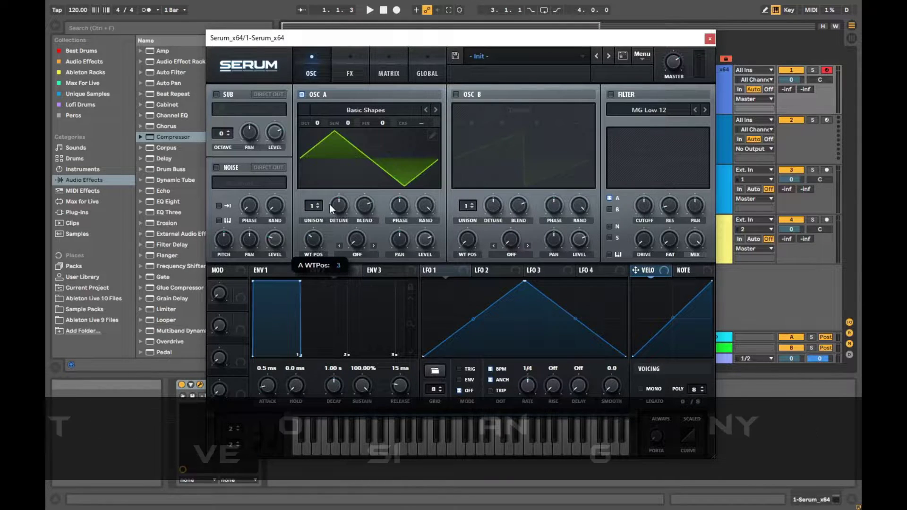
Enable OSC B and load the analog wavetable Analog_BD_Sin into it.
left_click(456, 95)
left_click(477, 109)
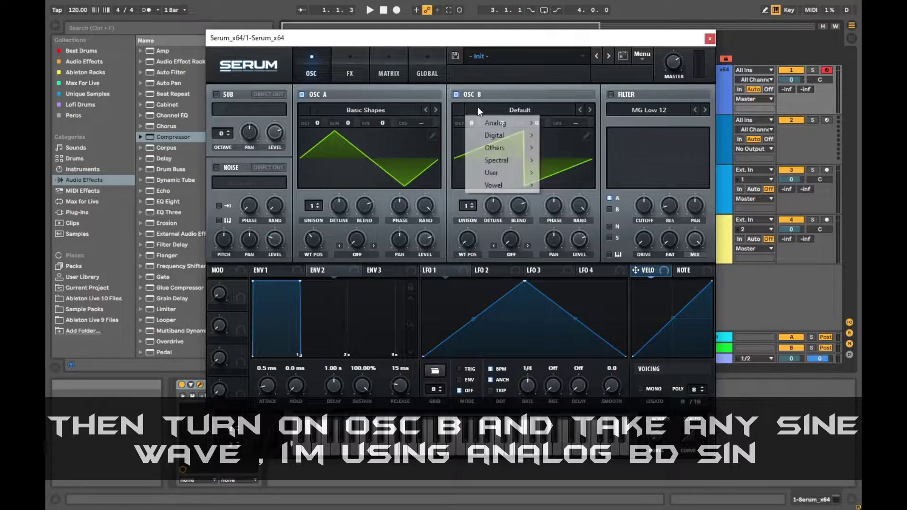
mouse_move(485, 124)
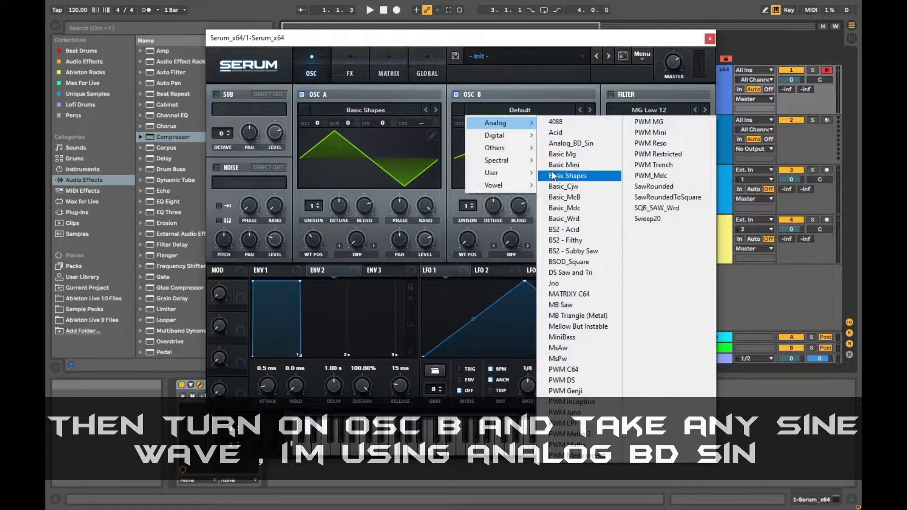
left_click(566, 175)
left_click(519, 109)
mouse_move(495, 123)
left_click(560, 143)
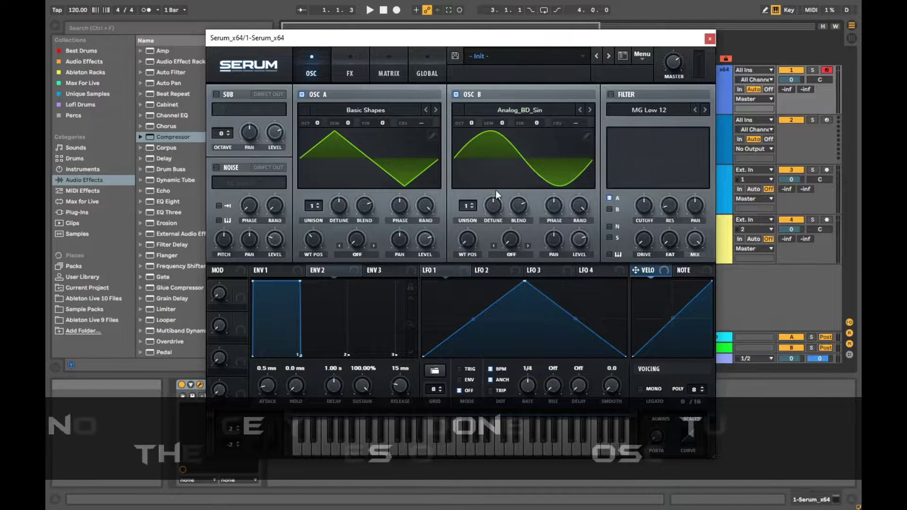
Set the octave of OSC A and OSC B to +2 and turn down OSC A's level.
left_click_drag(471, 123, 473, 96)
left_click_drag(321, 128, 323, 97)
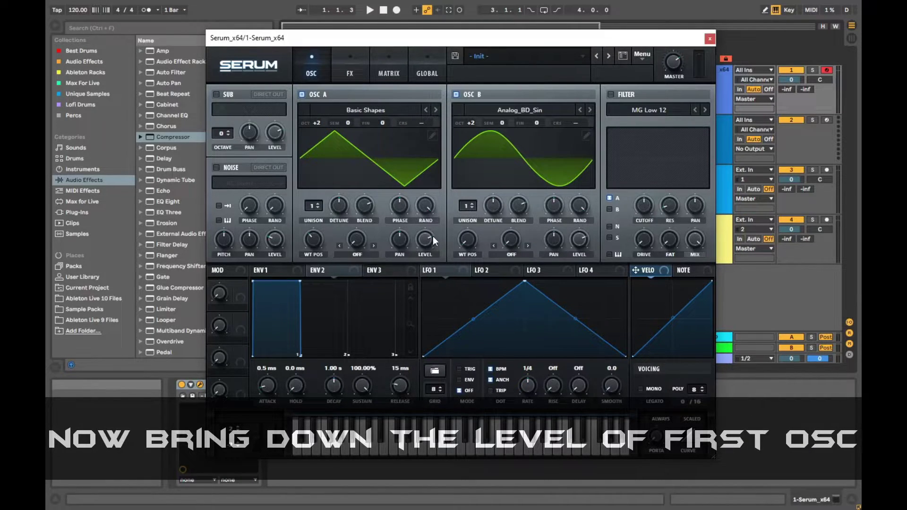
left_click_drag(422, 367, 424, 366)
Shape LFO 1 as a straight falling ramp with a rate of 1/16 and envelope mode.
left_click_drag(528, 284, 424, 282)
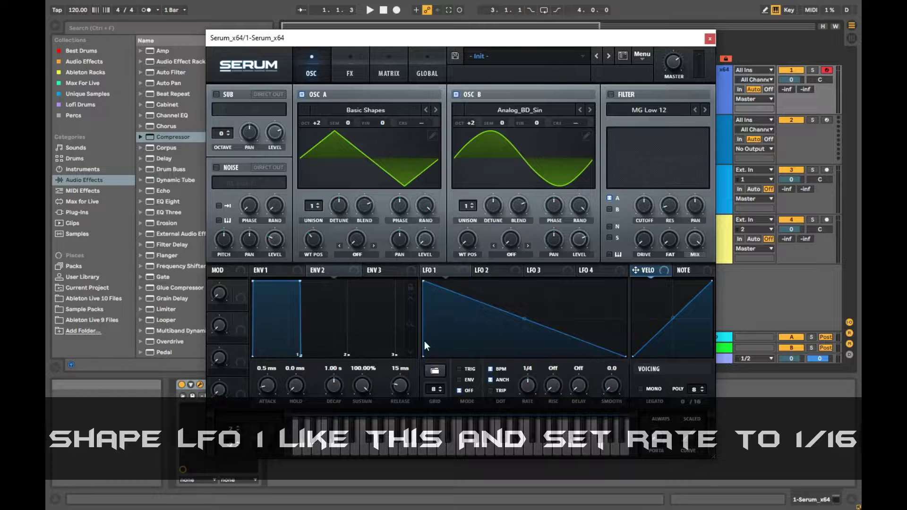
mouse_move(529, 383)
left_mouse_down()
mouse_move(537, 365)
mouse_move(527, 369)
left_mouse_up()
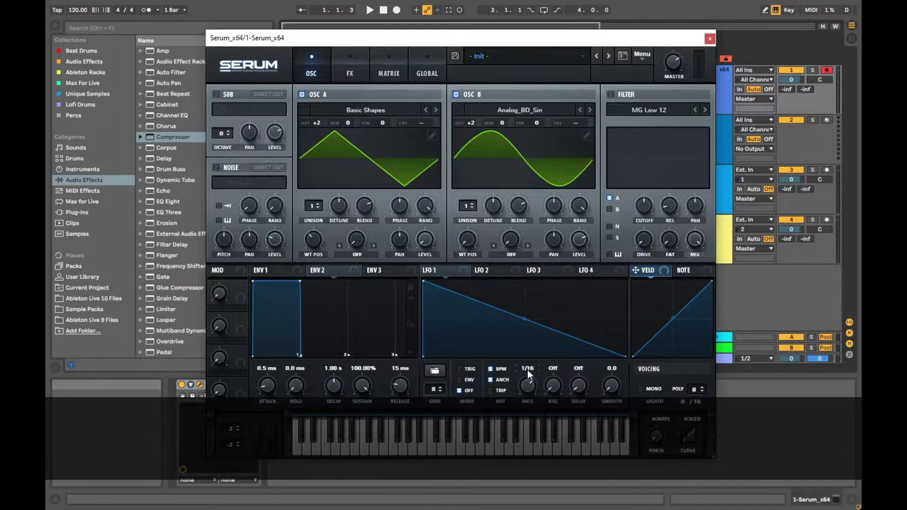
left_click(466, 372)
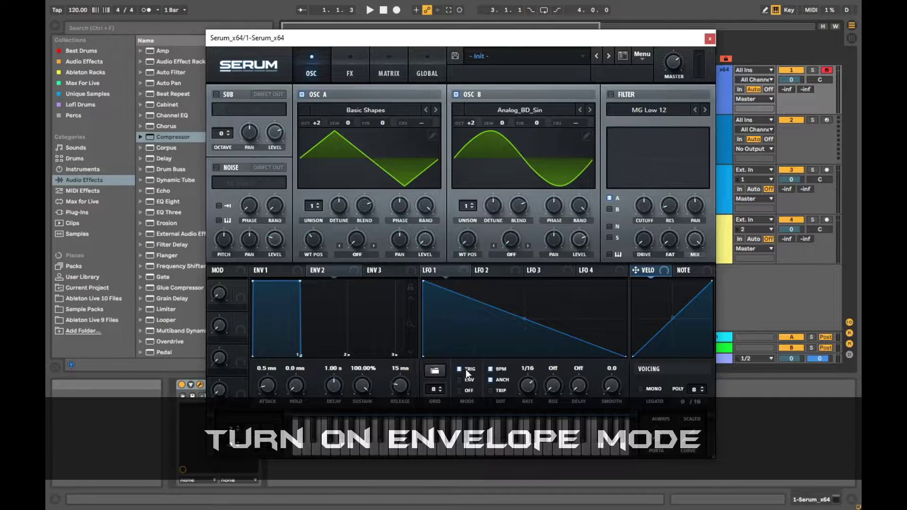
left_click(467, 379)
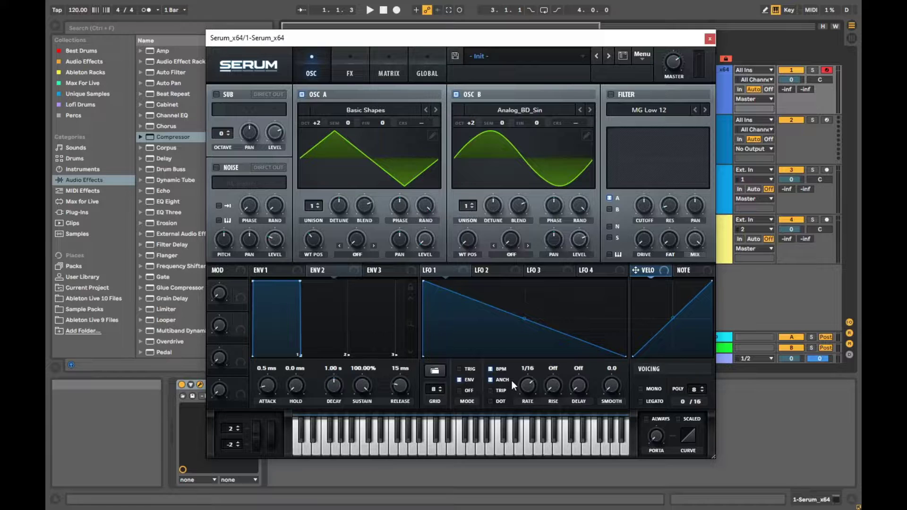
Audition a note and route LFO 1 to OSC A's level.
key("a")
key("a")
mouse_move(422, 272)
left_mouse_down()
mouse_move(419, 240)
mouse_move(414, 260)
left_mouse_up()
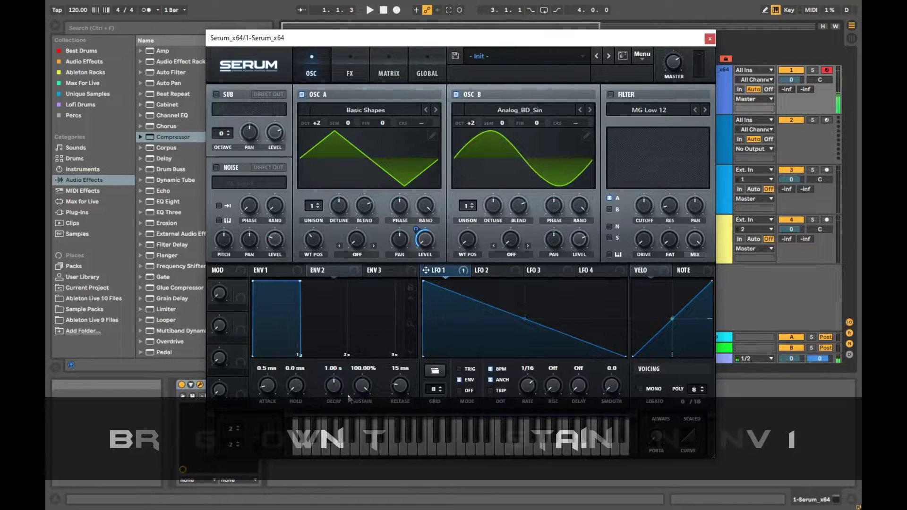
Bring the sustain fully down on both envelopes, to 0% on ENV 2 and minus infinity dB on ENV 1.
left_click_drag(364, 383, 353, 477)
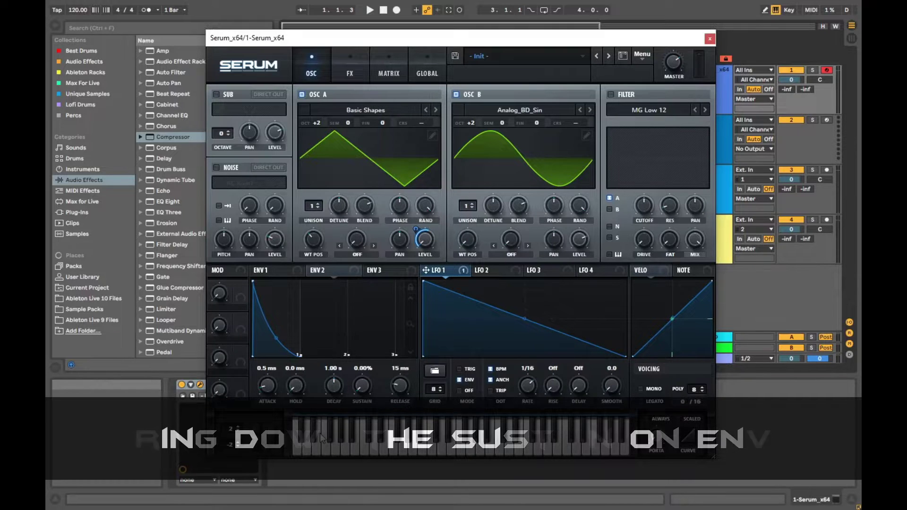
left_click(328, 272)
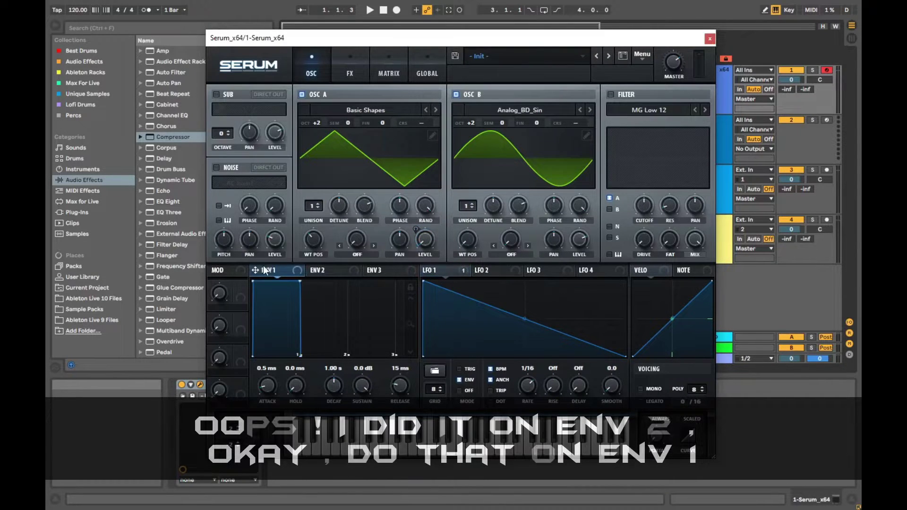
left_click(279, 271)
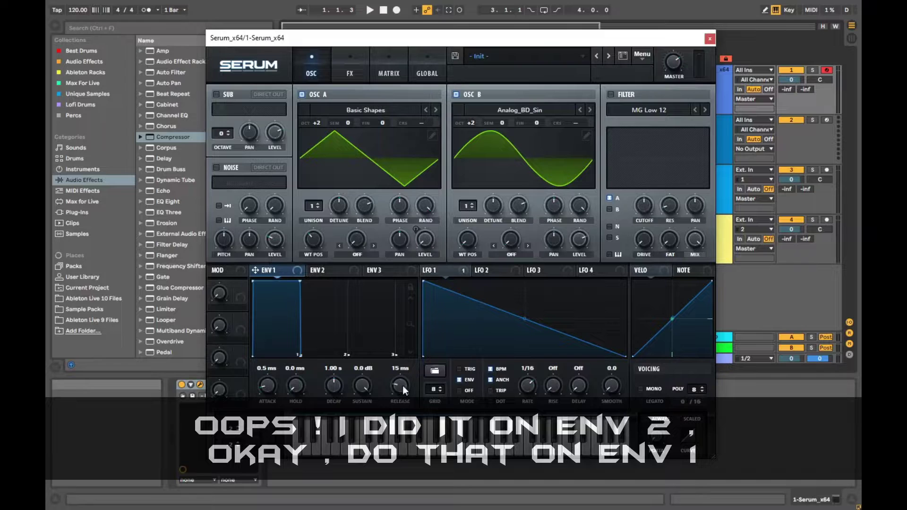
left_click_drag(363, 399, 362, 425)
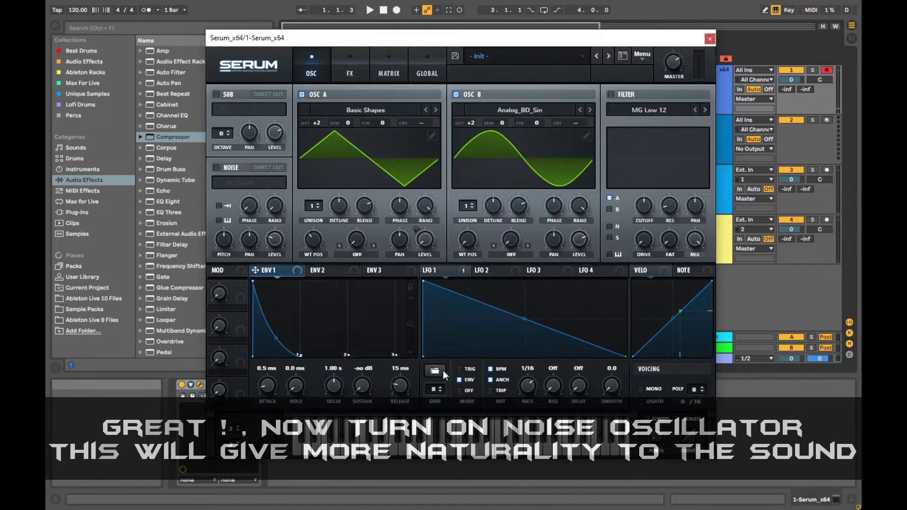
Enable the noise oscillator and load the Air Can 1 sample from Organics.
left_click(220, 166)
left_click(246, 184)
mouse_move(245, 195)
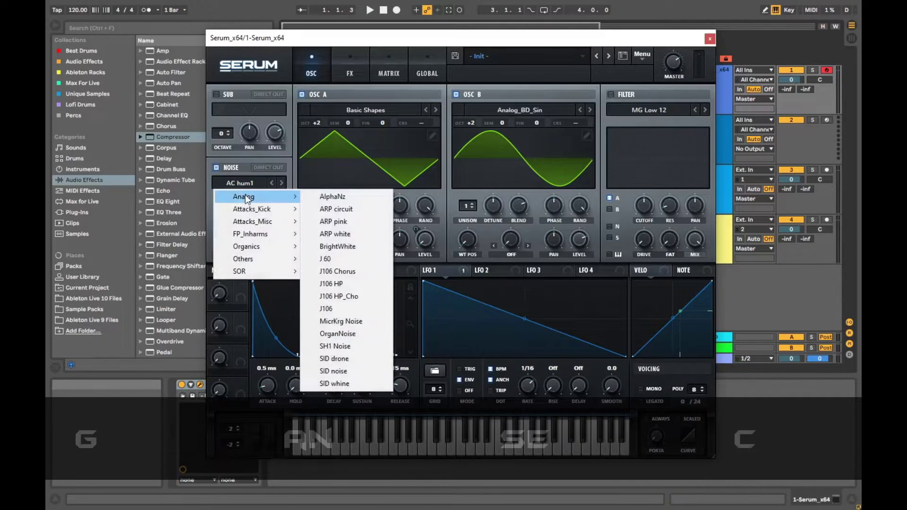
mouse_move(259, 234)
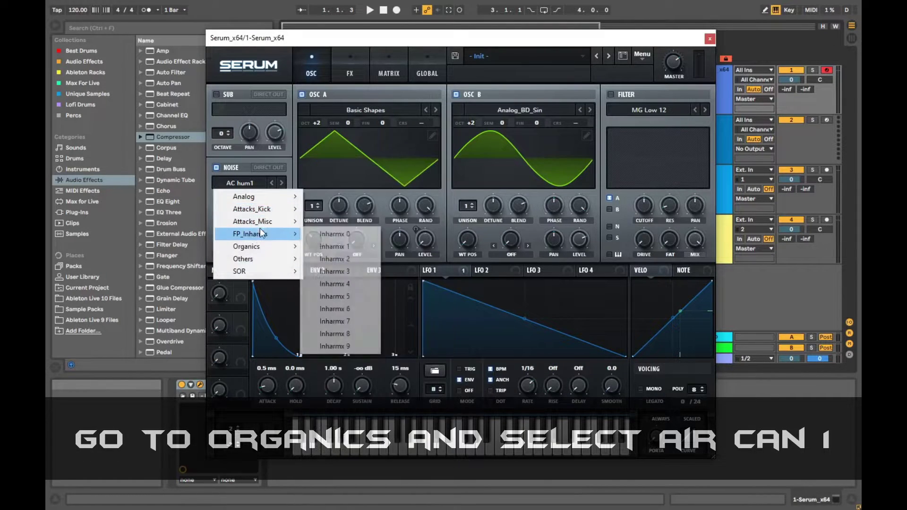
mouse_move(247, 249)
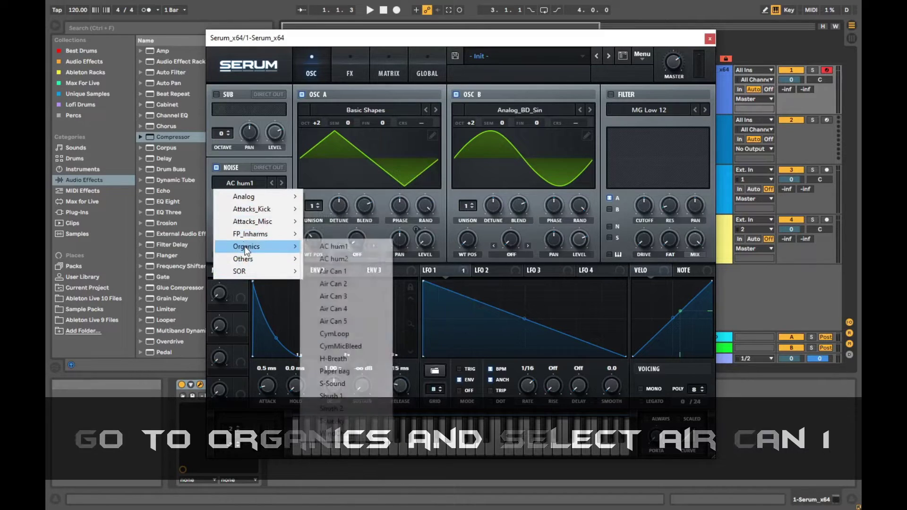
left_click(318, 272)
Set ENV 2's decay to 100 ms and route it to the noise level with a low modulation amount.
mouse_move(281, 251)
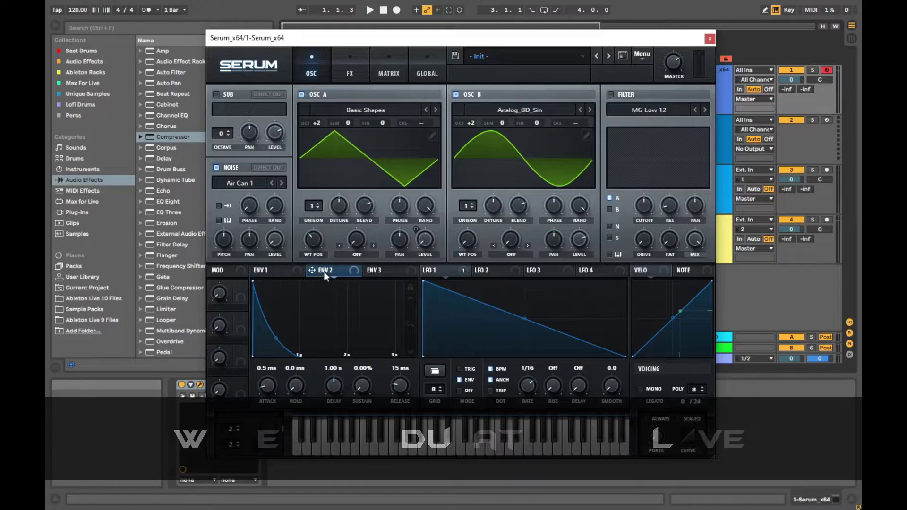
left_click_drag(331, 385, 331, 407)
left_click_drag(311, 273, 267, 279)
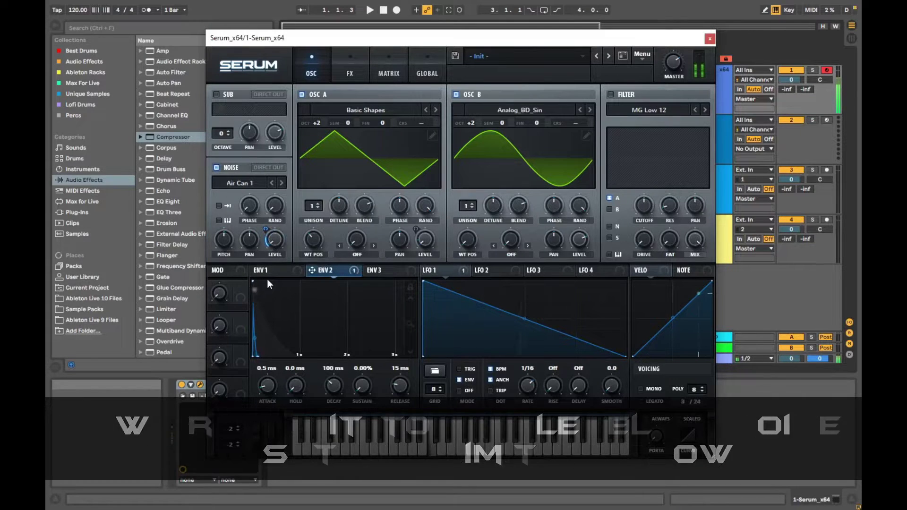
left_click_drag(265, 229, 265, 232)
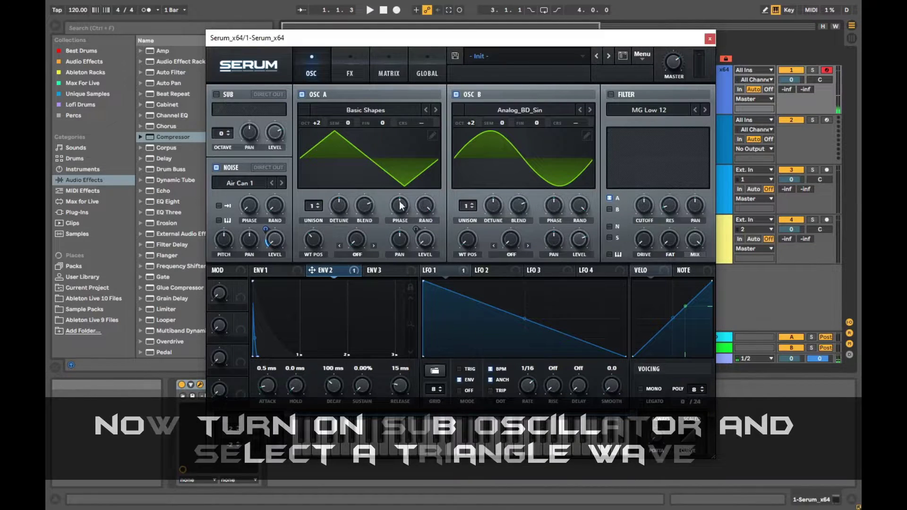
Enable the sub oscillator with a triangle wave at octave 4 and route ENV 2 to its level.
left_click(215, 94)
left_click(241, 108)
left_click_drag(223, 134, 229, 114)
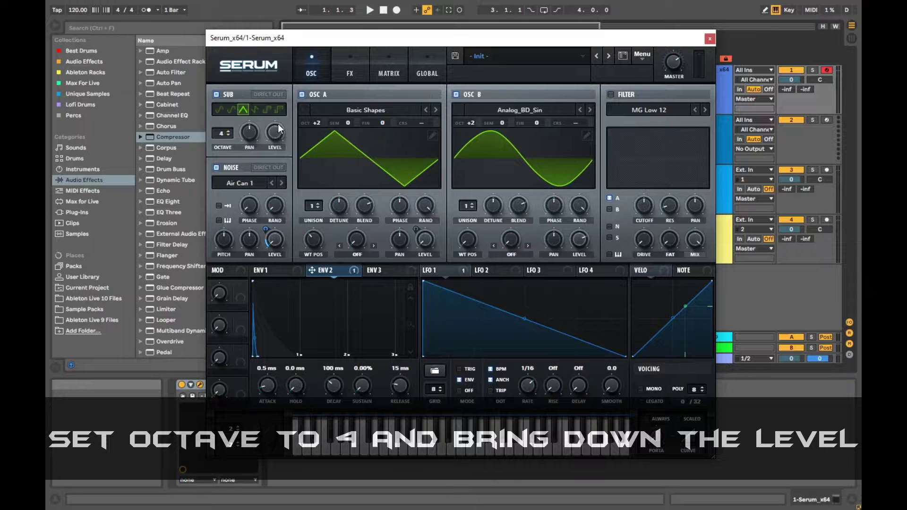
left_click_drag(312, 272, 262, 150)
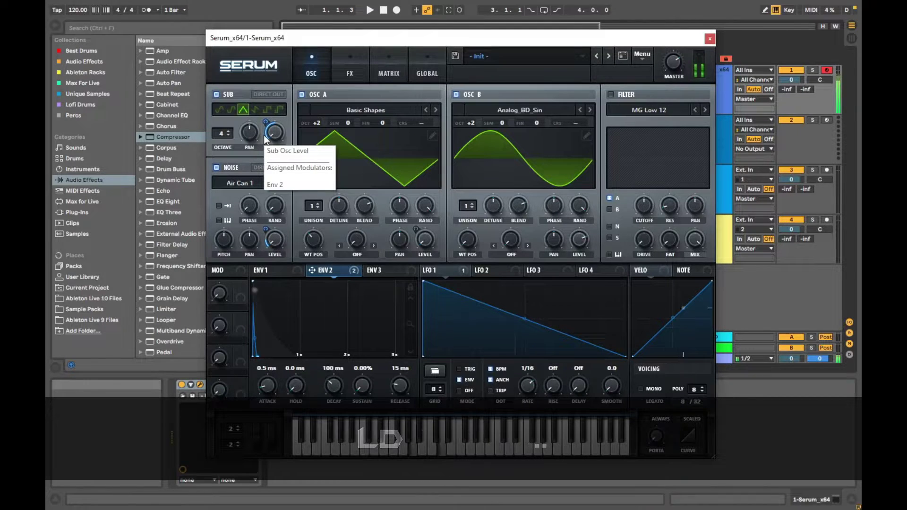
left_click(283, 274)
left_click(330, 277)
left_click(283, 274)
left_click(331, 274)
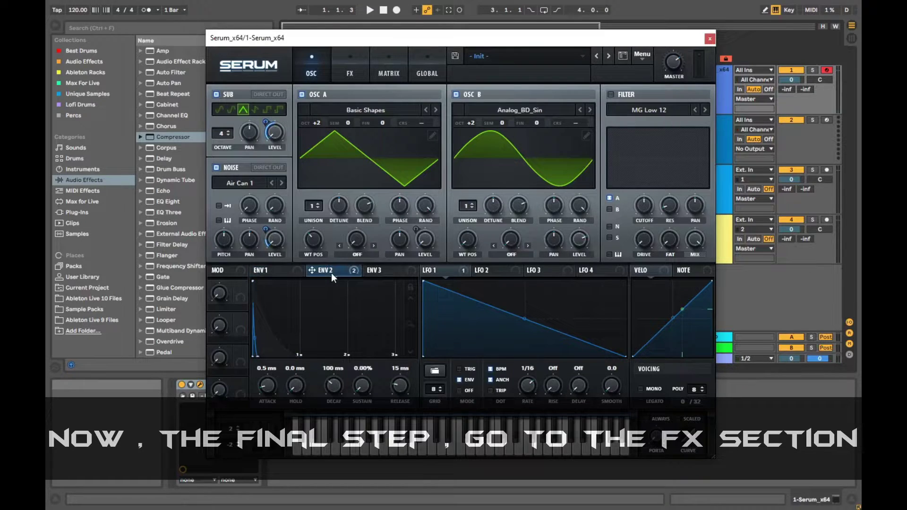
left_click(269, 268)
Enable the reverb effect and move it to the first place in the effects chain.
left_click(352, 71)
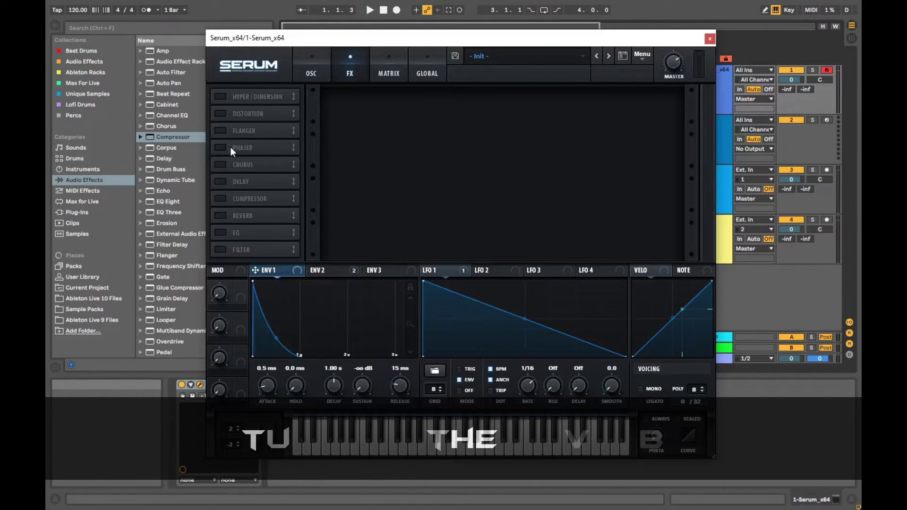
left_click(220, 216)
left_click_drag(240, 197, 248, 88)
Set the reverb's size and mix to about halfway, its decay to about 3.2 s, and add a little low cut.
mouse_move(421, 109)
left_mouse_down()
mouse_move(423, 90)
mouse_move(419, 122)
left_mouse_up()
left_click_drag(661, 105, 660, 66)
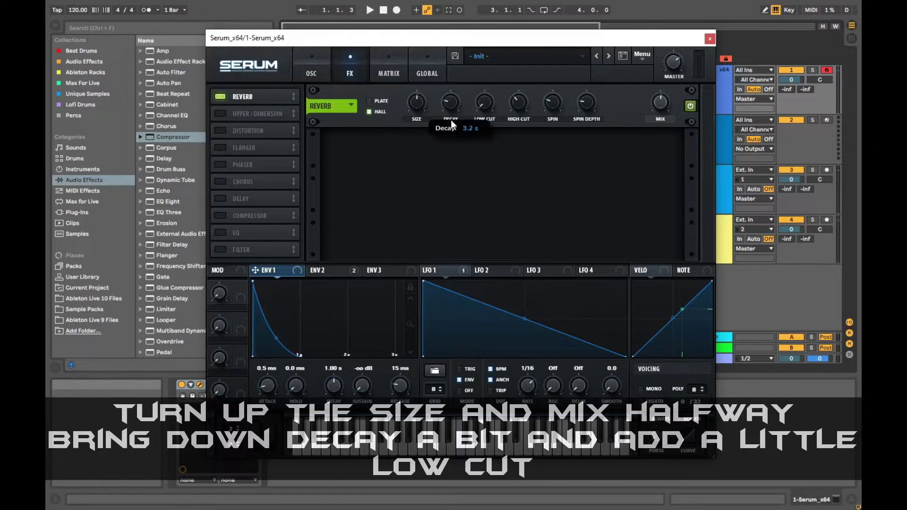
left_click_drag(489, 107, 490, 88)
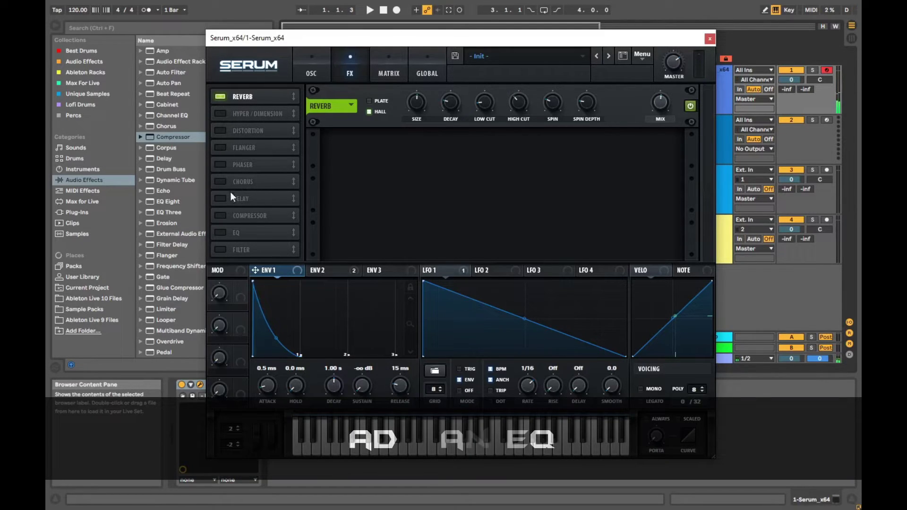
Add an EQ after the reverb and make its low band a bell with about 6.5 dB gain and about 47% Q.
left_click(218, 232)
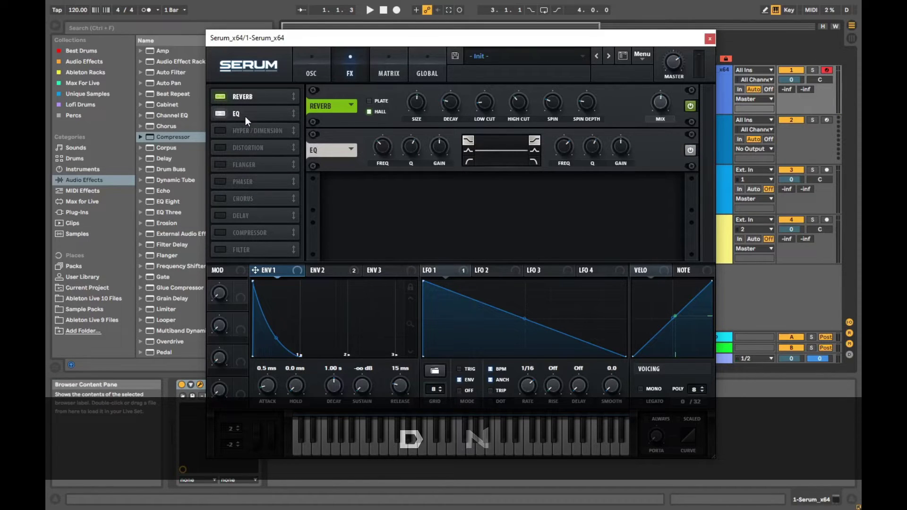
left_click(473, 152)
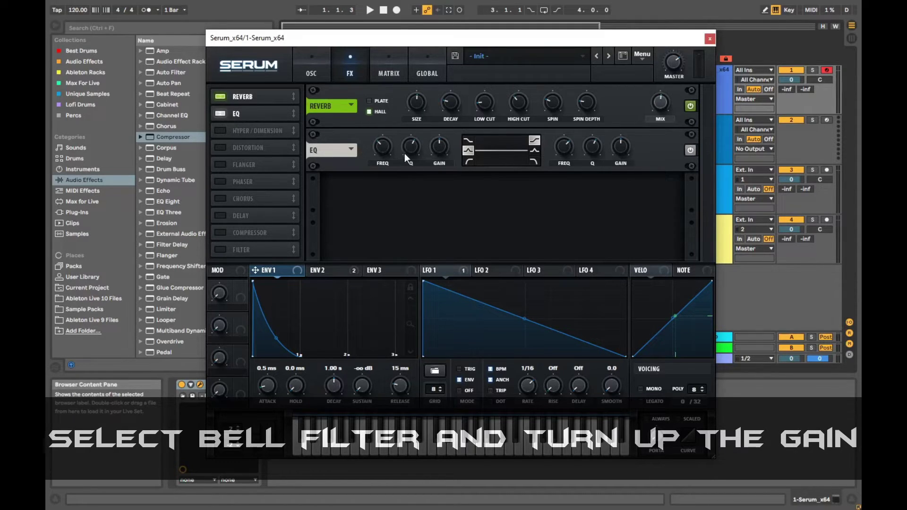
left_click_drag(436, 152, 438, 137)
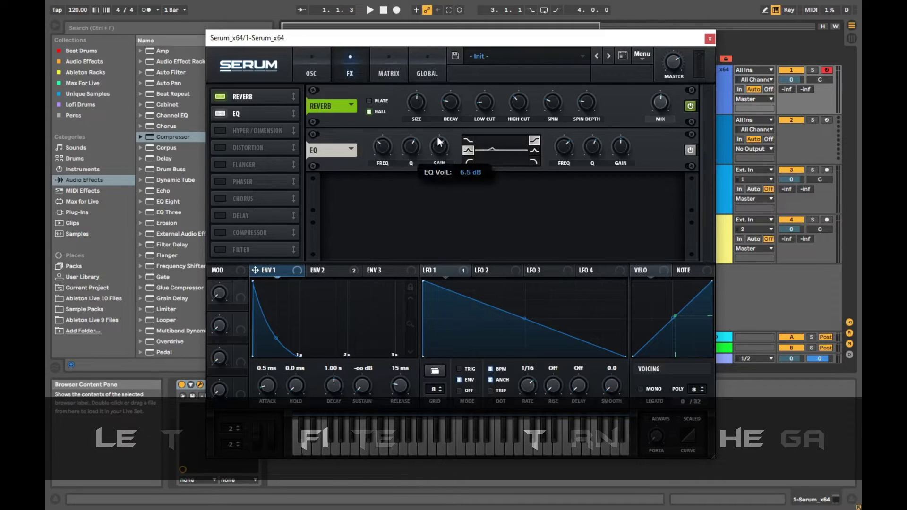
mouse_move(410, 149)
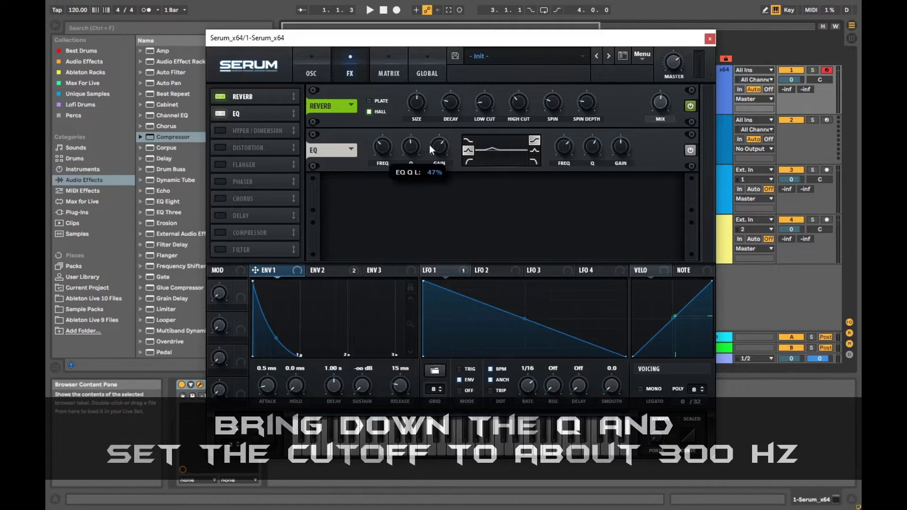
Adjust the EQ low band's frequency and route ENV 1 to it with a modulation amount of about 31.
left_click_drag(384, 152, 387, 146)
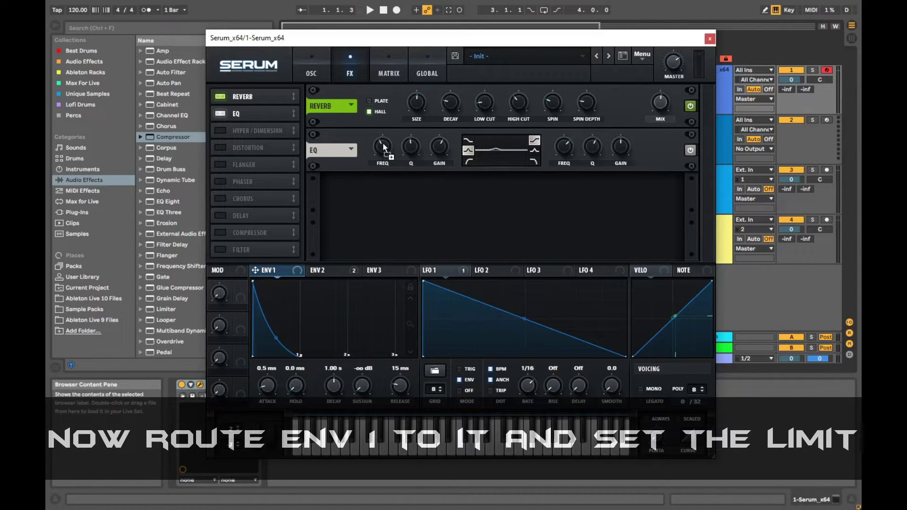
left_click_drag(383, 143, 372, 147)
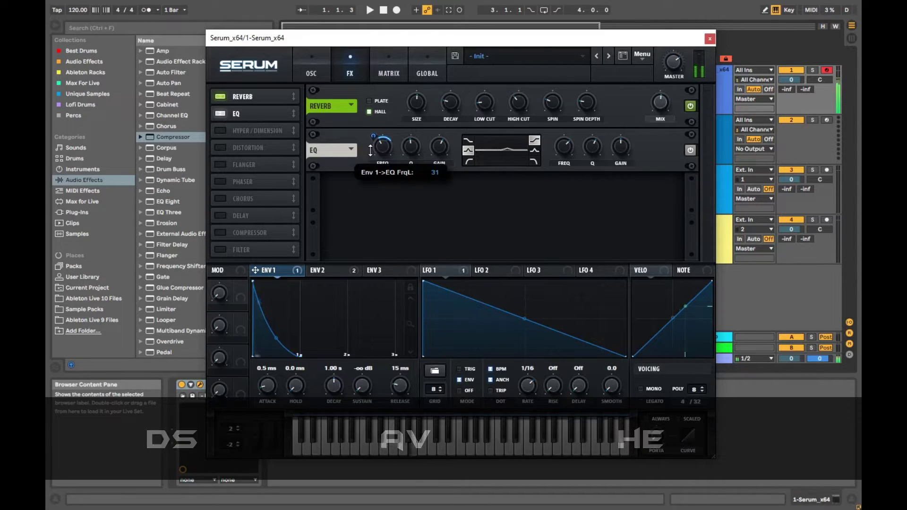
Return to Serum's oscillator page and close the plug-in window.
left_click(299, 59)
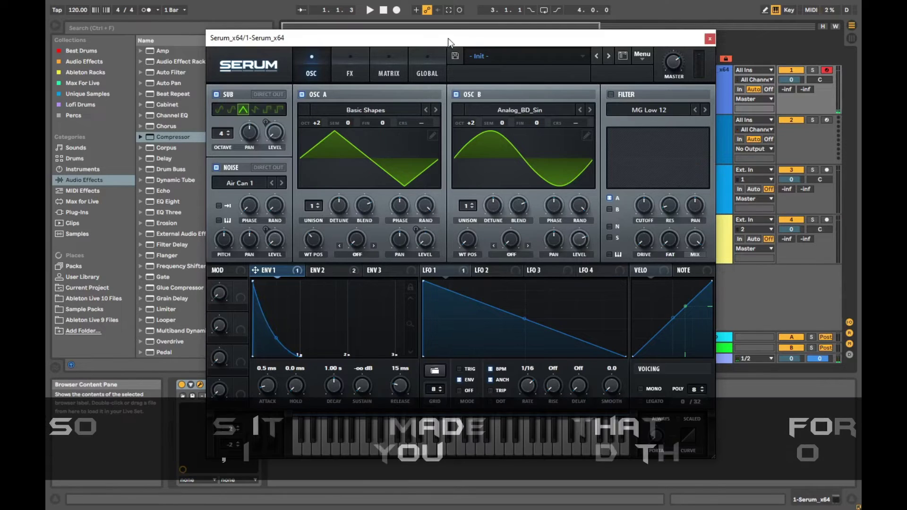
left_click_drag(450, 38, 429, 36)
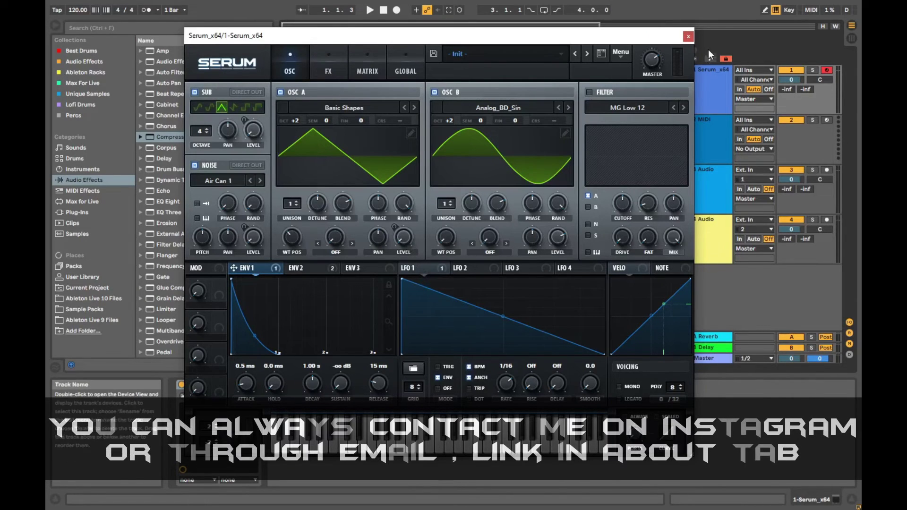
left_click(690, 37)
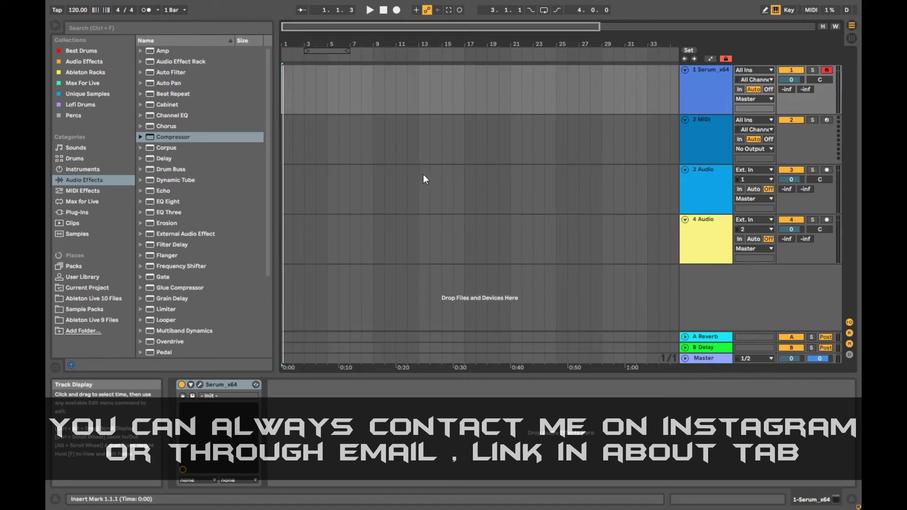